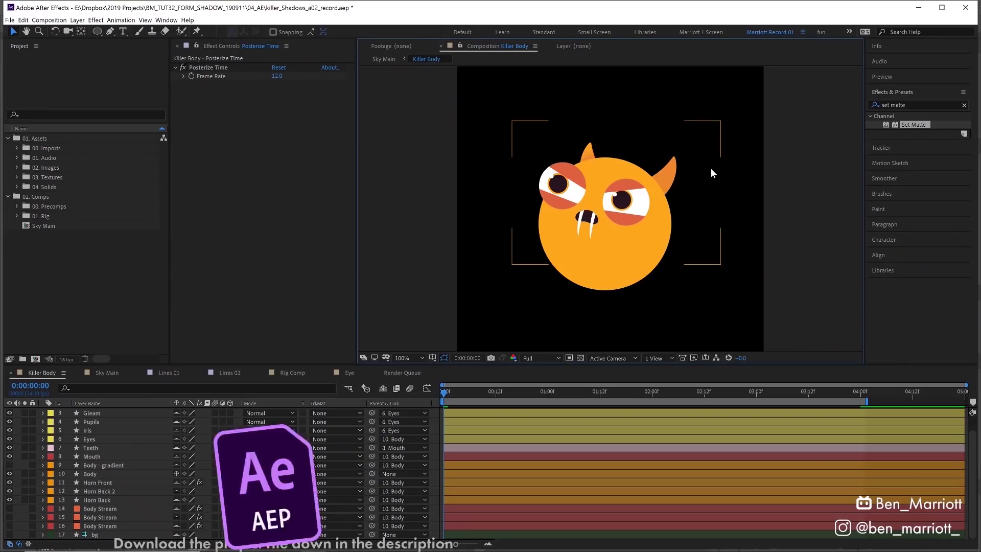
# Step: Draw a closed dark Pen shape from left of the face, past the right horn, down around the lower body
pyautogui.click(110, 33)
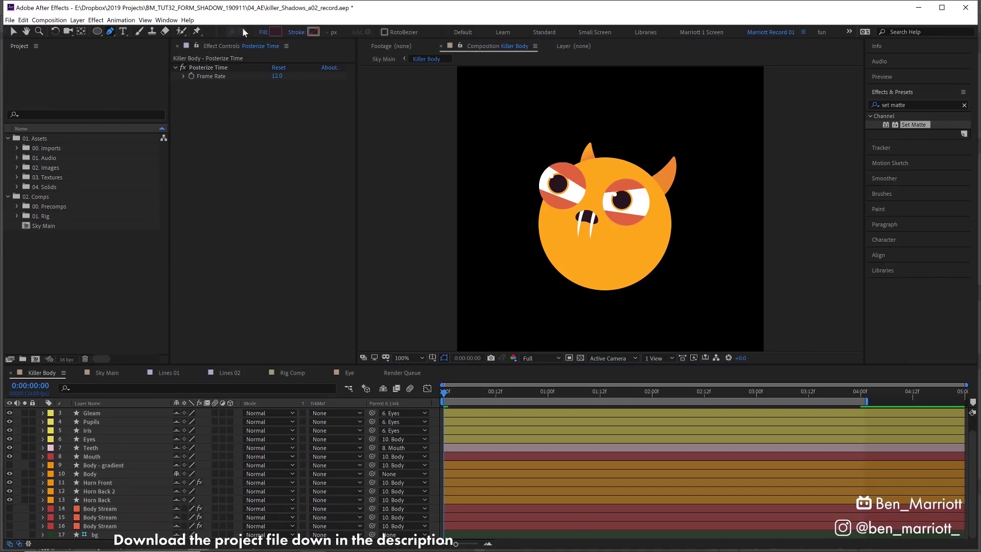
pyautogui.moveTo(534, 246); pyautogui.dragTo(553, 259)
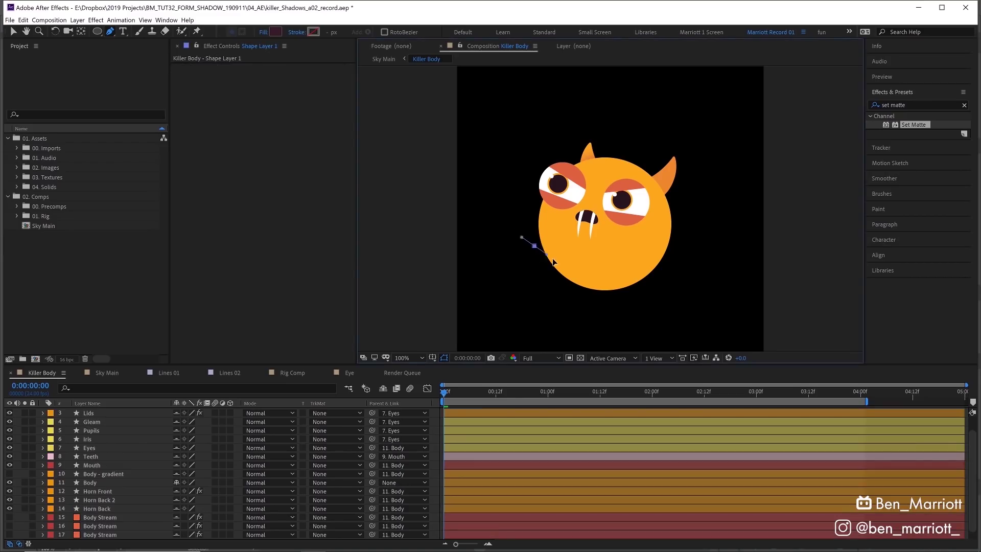
pyautogui.moveTo(631, 247); pyautogui.dragTo(652, 224)
pyautogui.moveTo(656, 160); pyautogui.dragTo(655, 138)
pyautogui.click(711, 166)
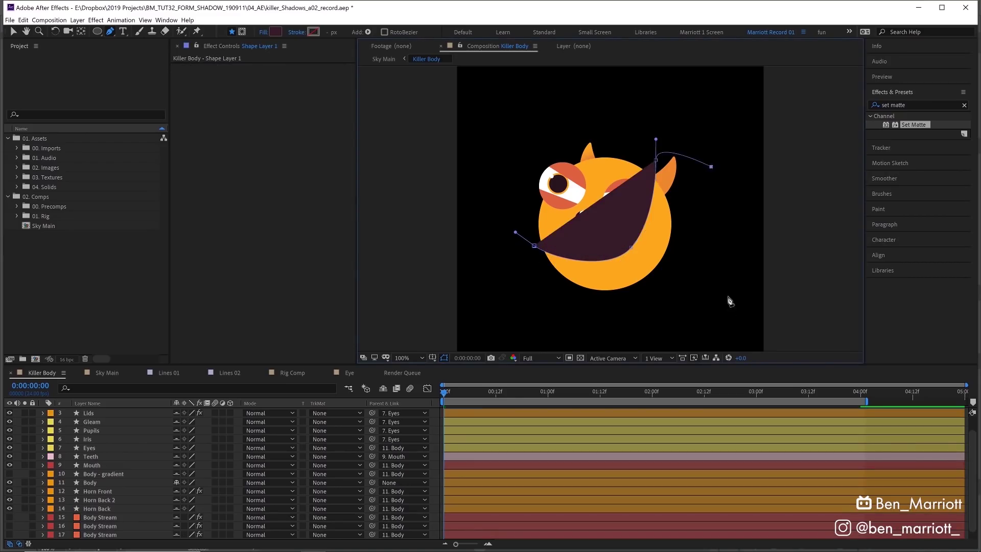
pyautogui.click(791, 285)
pyautogui.click(605, 341)
pyautogui.click(537, 326)
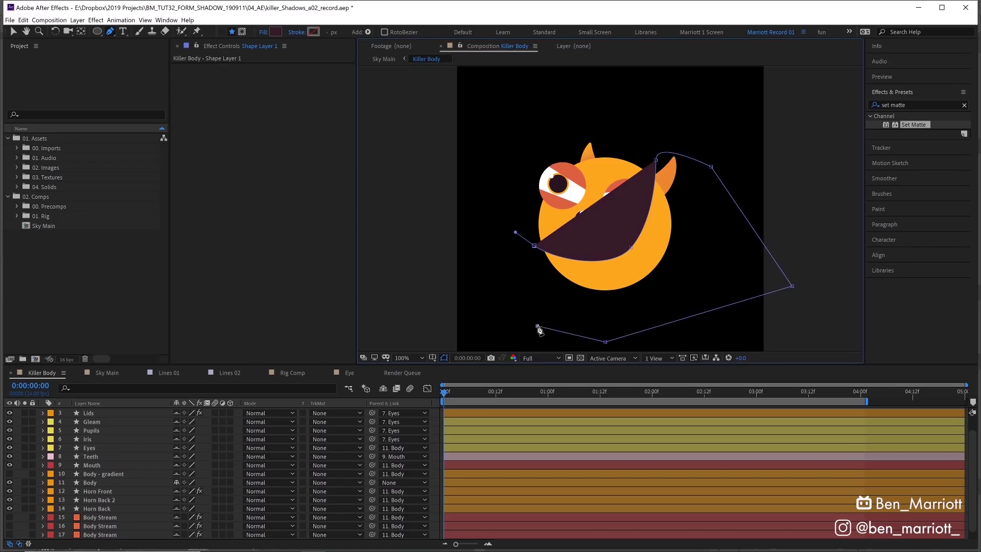
pyautogui.click(535, 247)
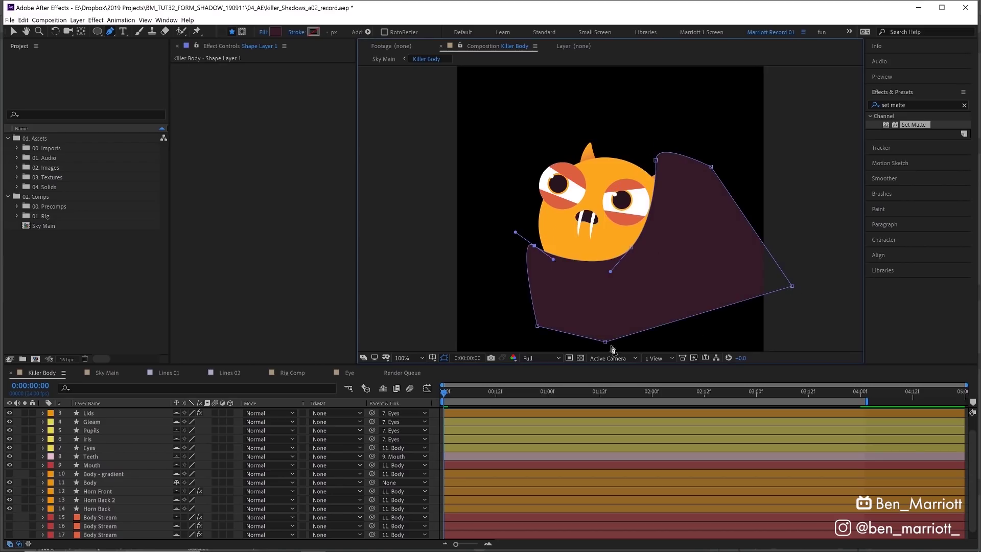
# Step: Drag the shape's bezier handles so its edge curves along the face's underside and the right horn
pyautogui.moveTo(605, 342); pyautogui.dragTo(572, 381)
pyautogui.moveTo(791, 274); pyautogui.dragTo(806, 280)
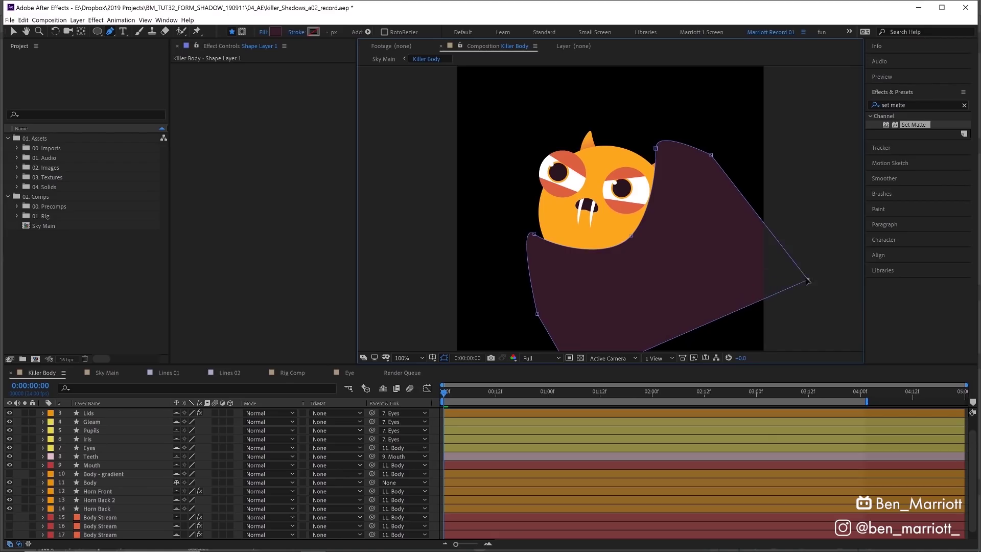
pyautogui.moveTo(657, 166); pyautogui.dragTo(670, 188)
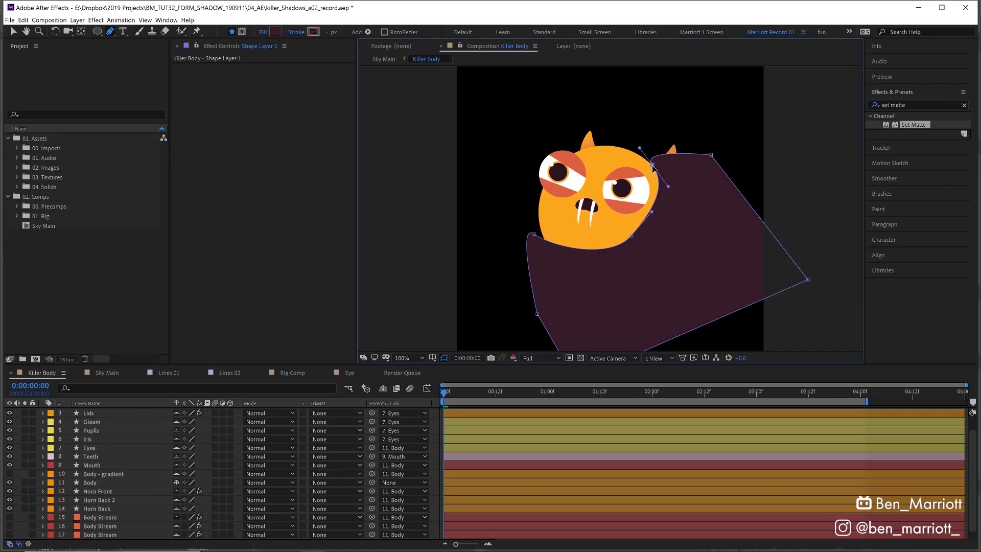
pyautogui.moveTo(536, 235); pyautogui.dragTo(553, 262)
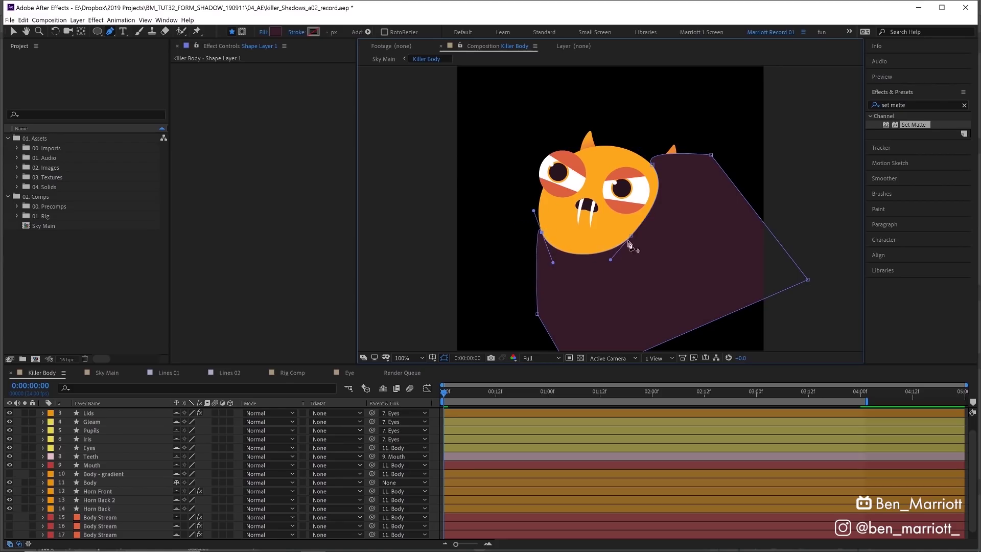
pyautogui.moveTo(630, 244); pyautogui.dragTo(664, 225)
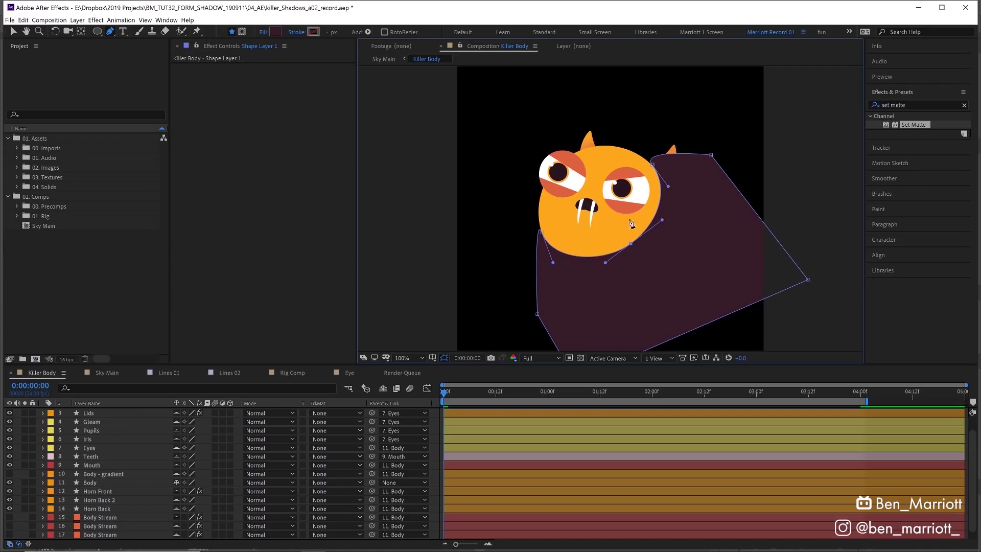
pyautogui.moveTo(635, 251); pyautogui.dragTo(636, 249)
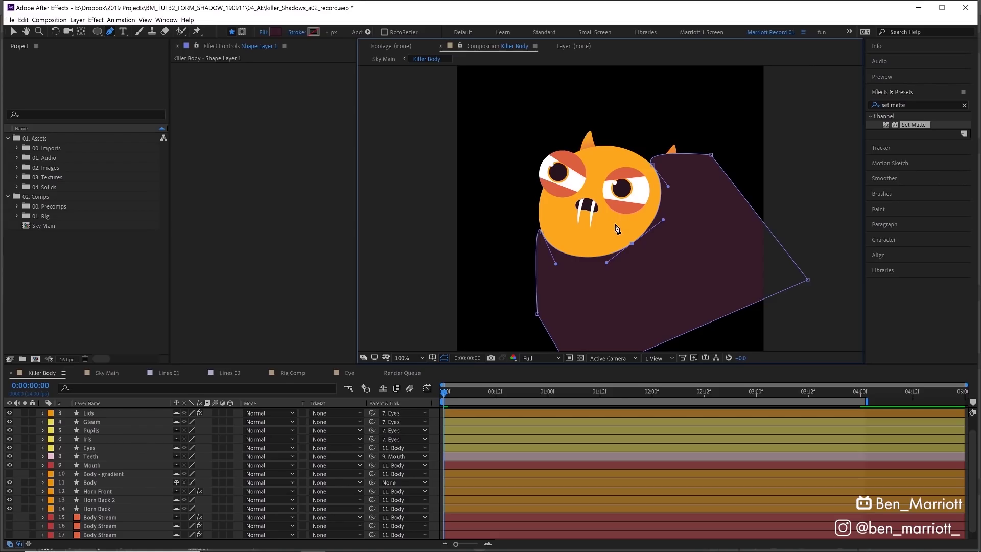
# Step: Rename Shape Layer 1 to 'Body - Shadow' and move it just above the Body layer
pyautogui.scroll(2, 138, 449)
pyautogui.write('Body')
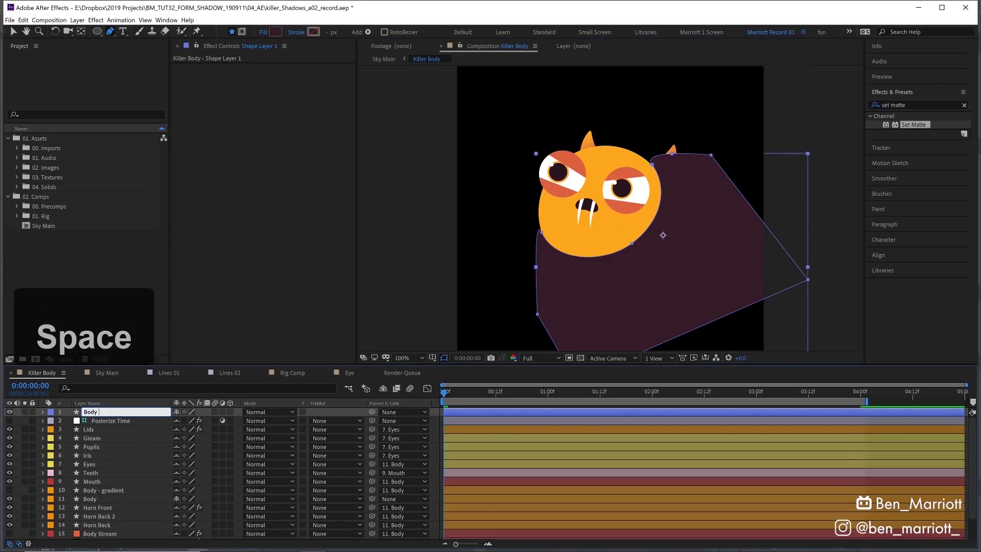
pyautogui.write(' - Shadow')
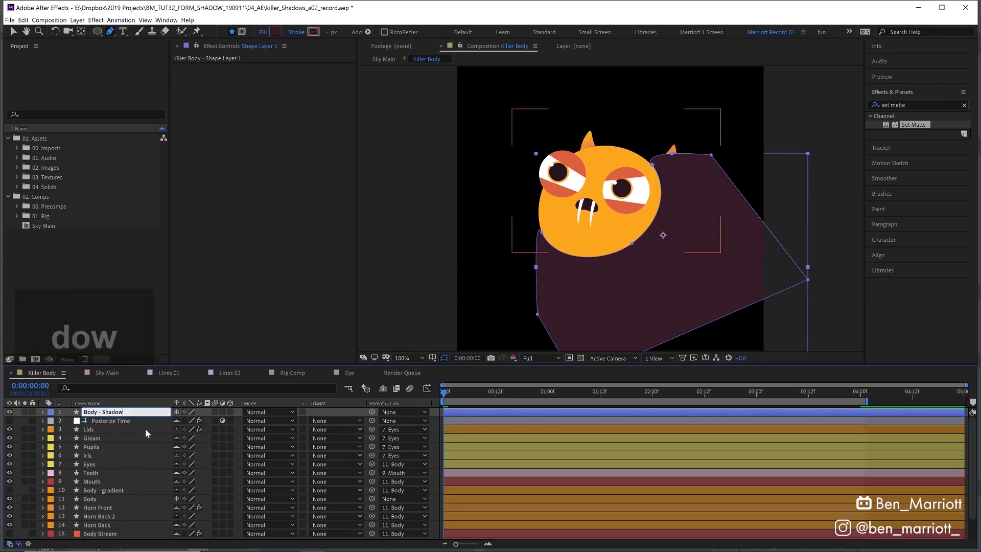
pyautogui.click(145, 428)
pyautogui.moveTo(134, 411); pyautogui.dragTo(119, 493)
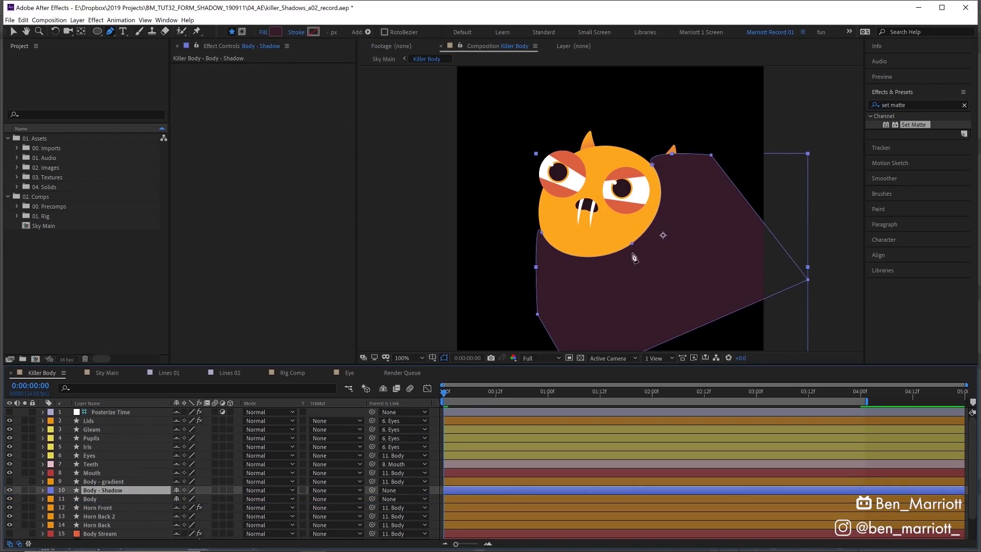
# Step: Apply Set Matte to Body - Shadow, taking the matte from 11. Body
pyautogui.moveTo(911, 124); pyautogui.dragTo(191, 117)
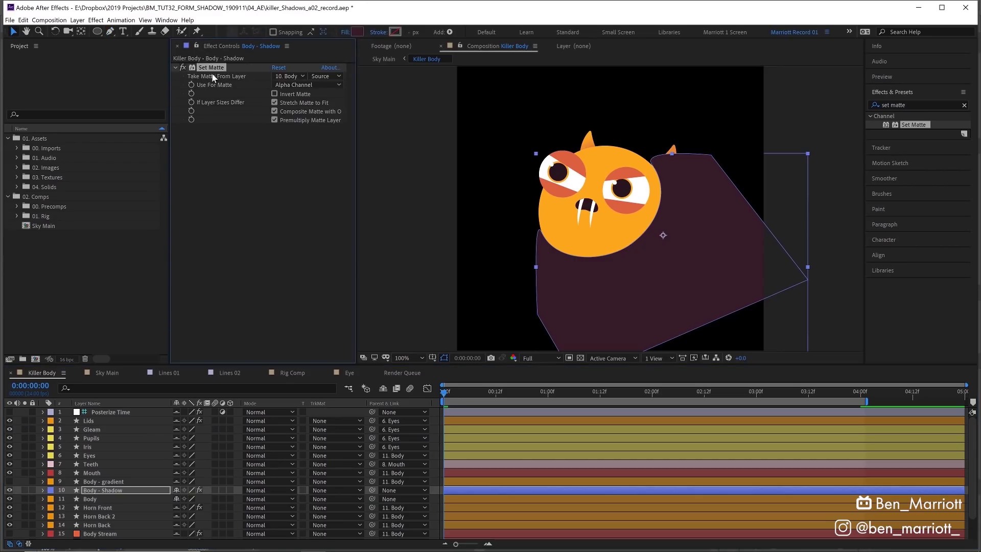
pyautogui.click(285, 76)
pyautogui.click(296, 194)
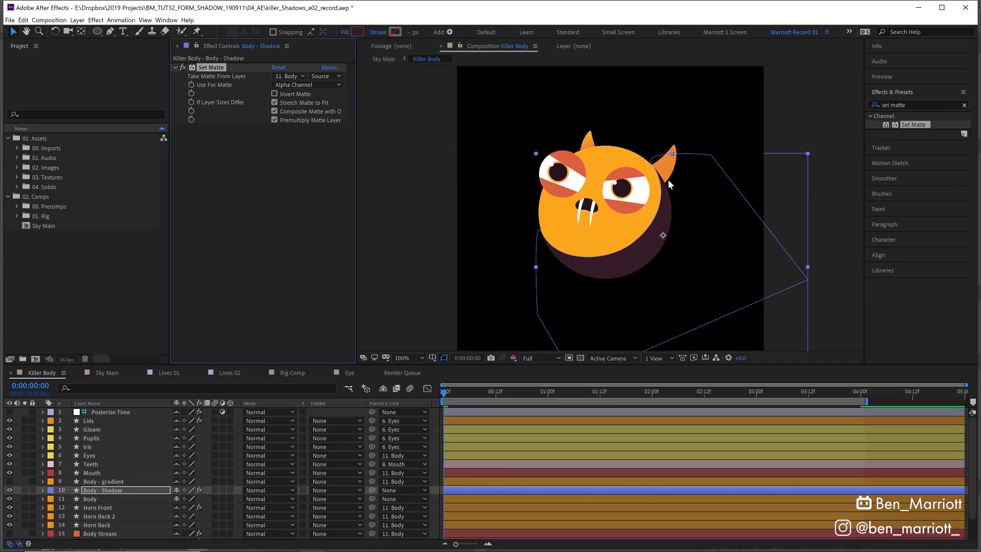
# Step: Add the Simple Choker effect to Body - Shadow
pyautogui.click(915, 105)
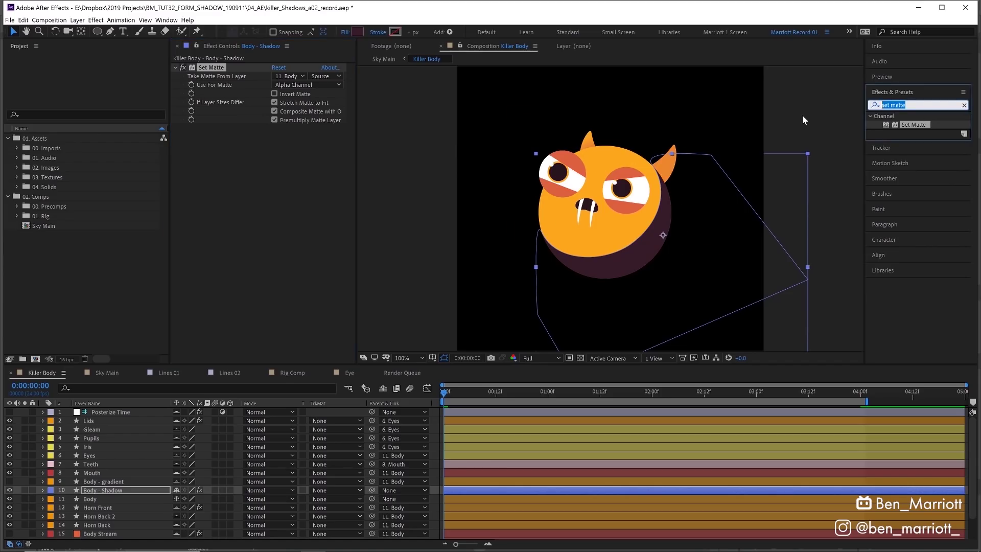
pyautogui.write('simpl')
pyautogui.doubleClick(911, 142)
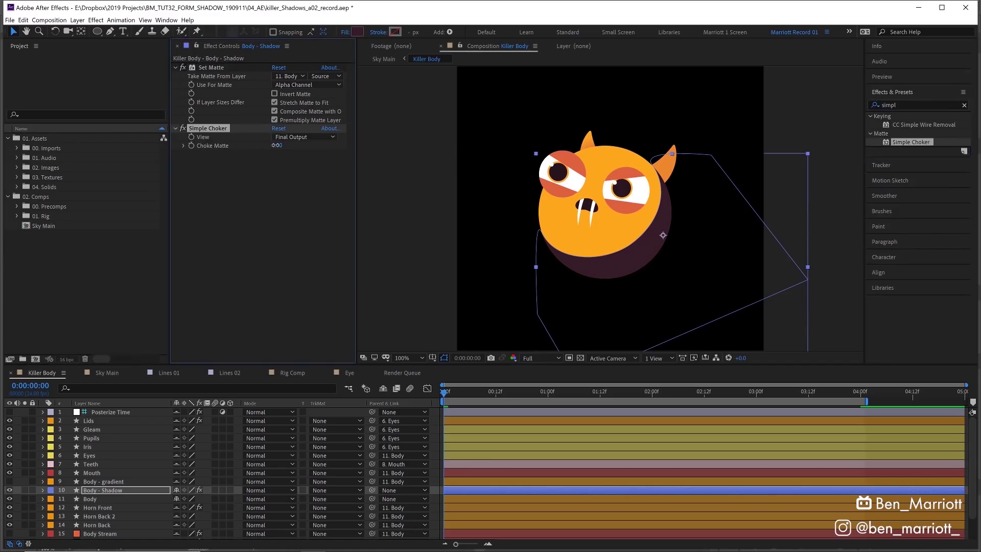
pyautogui.moveTo(274, 145); pyautogui.dragTo(310, 145)
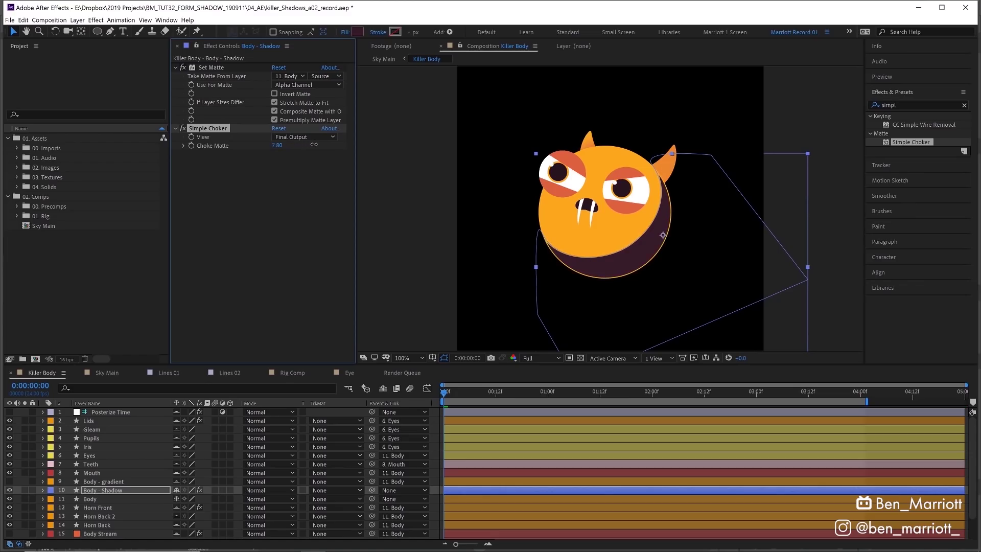
# Step: Set Simple Choker's Choke Matte to 20, leaving an orange rim around the shadow
pyautogui.scroll(4, 570, 216)
pyautogui.press('space')
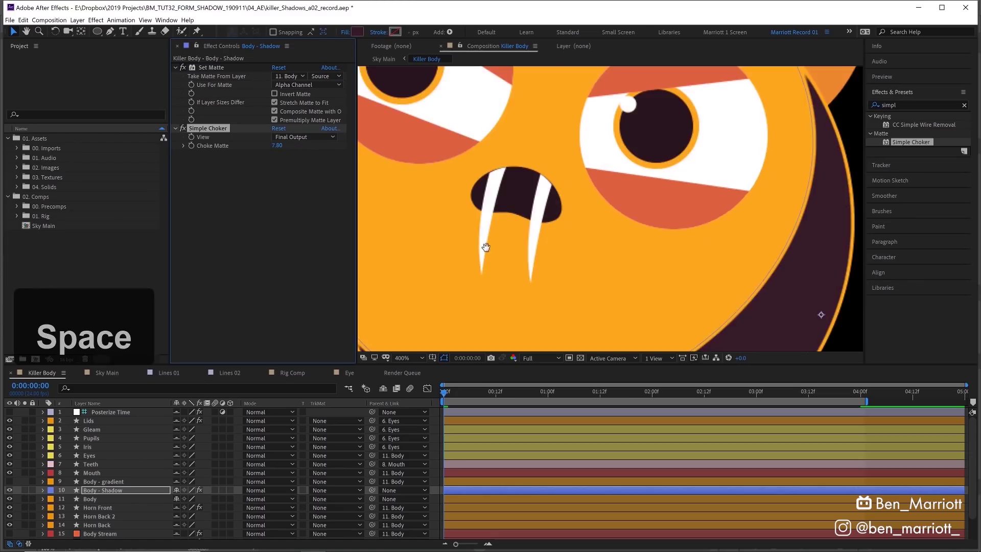
pyautogui.moveTo(450, 220); pyautogui.dragTo(601, 111)
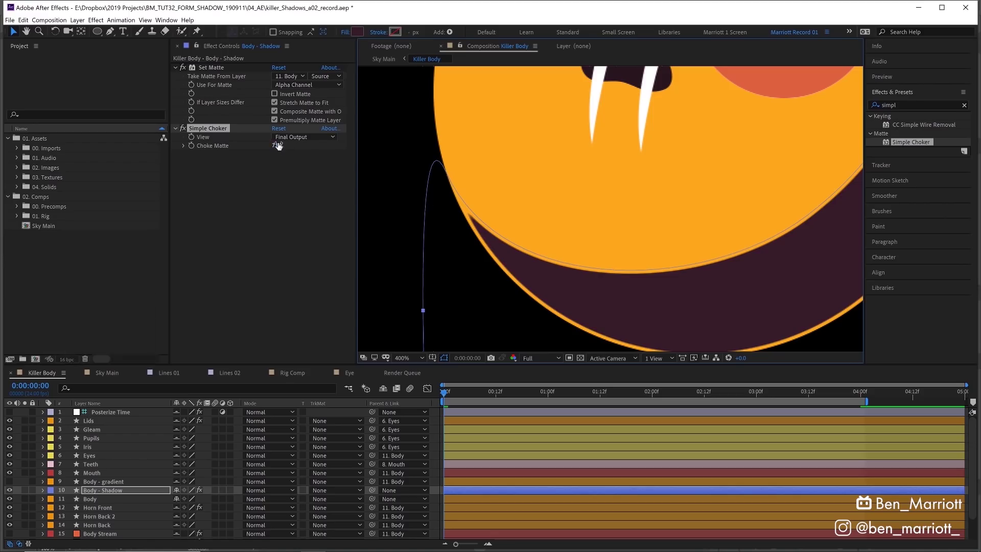
pyautogui.moveTo(280, 146); pyautogui.dragTo(703, 245)
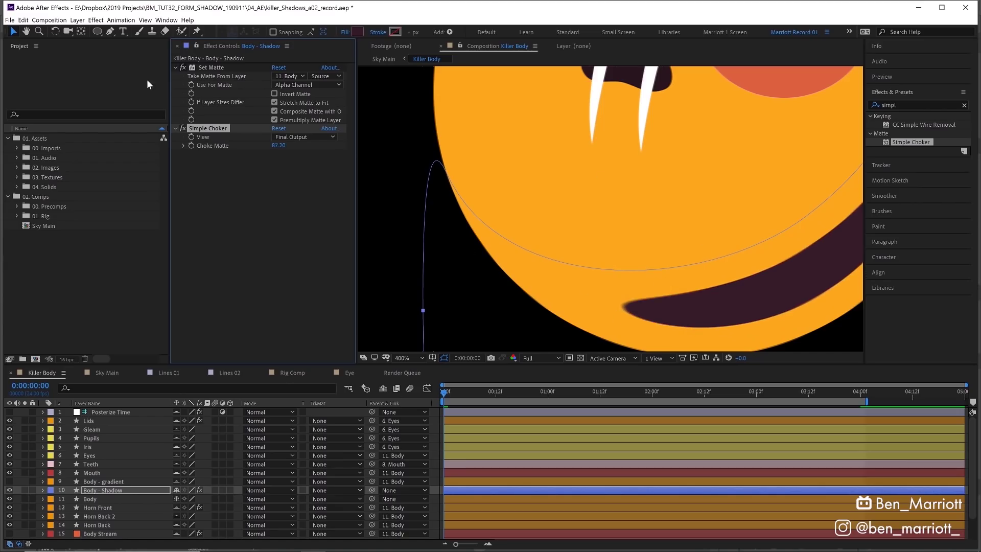
pyautogui.moveTo(147, 85); pyautogui.dragTo(163, 149)
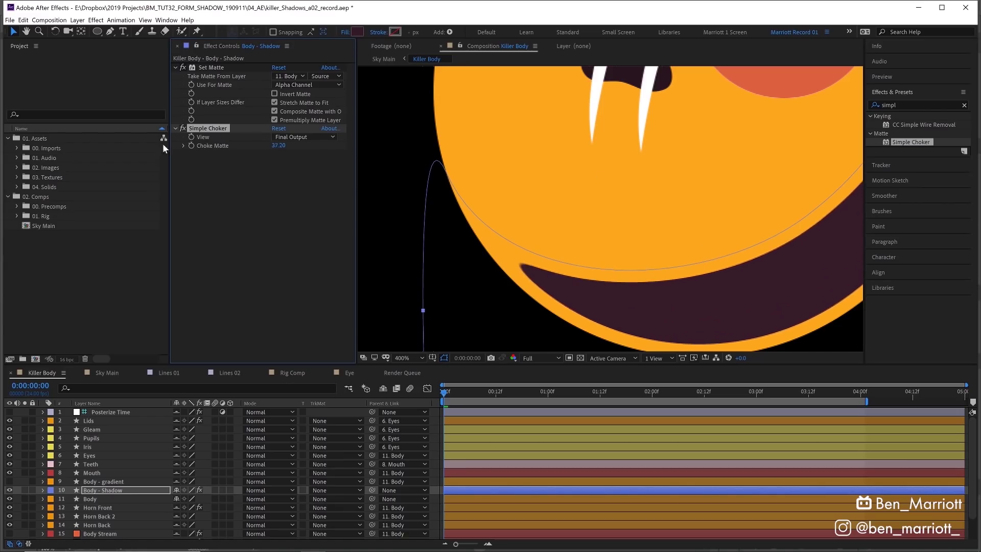
pyautogui.moveTo(279, 146); pyautogui.dragTo(276, 144)
pyautogui.click(277, 144)
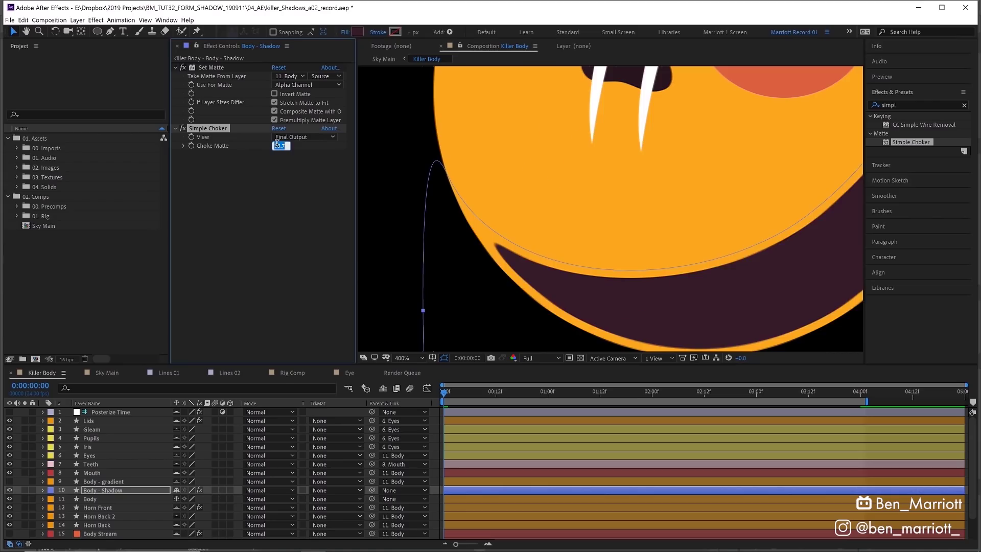
pyautogui.write('20')
pyautogui.press('Return')
pyautogui.scroll(-2, 449, 319)
# Step: Reshape the shadow path by dragging a curved point
pyautogui.press('g')
pyautogui.click(672, 114)
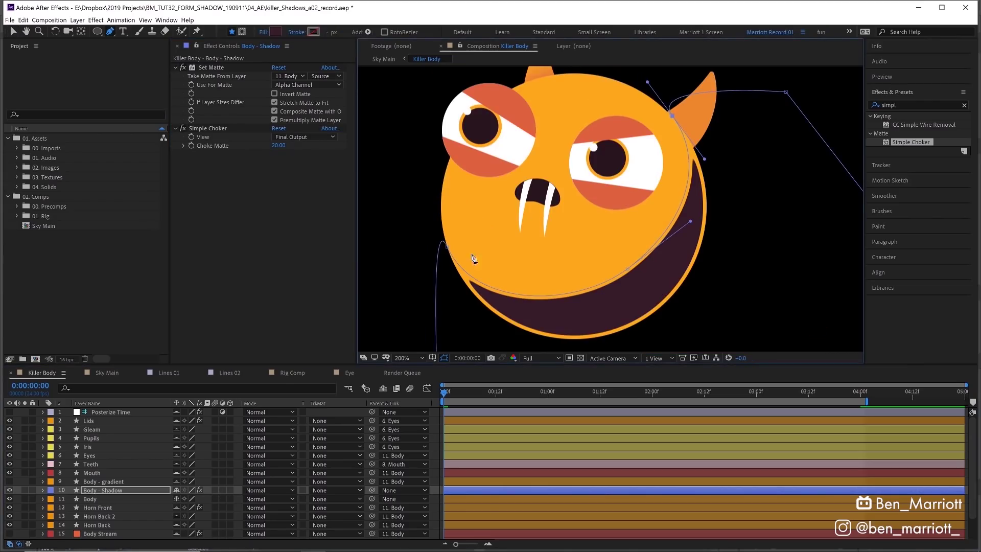
pyautogui.moveTo(446, 249); pyautogui.dragTo(476, 310)
# Step: Test Simple Choker above Set Matte, then undo so the choke stays after the matte
pyautogui.click(208, 128)
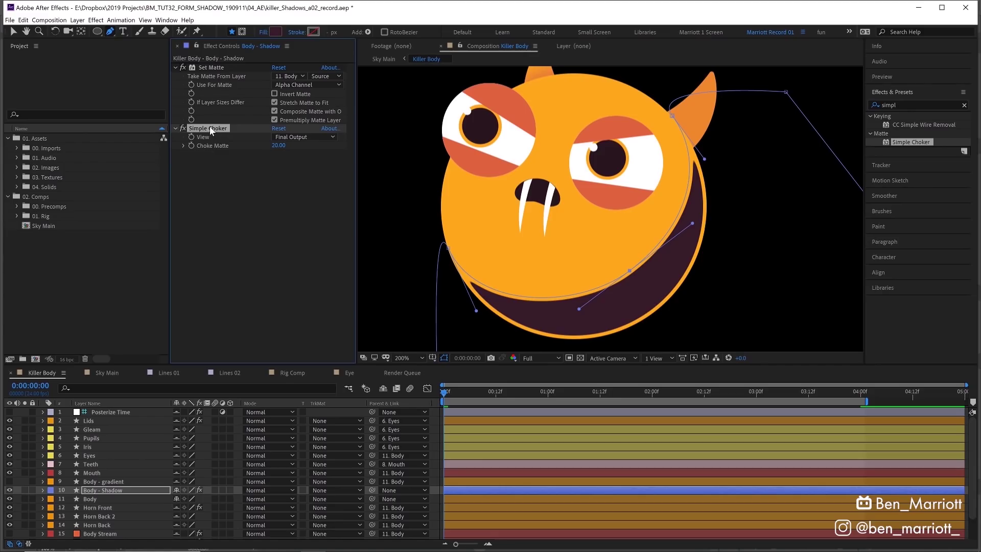
pyautogui.moveTo(209, 126); pyautogui.dragTo(219, 66)
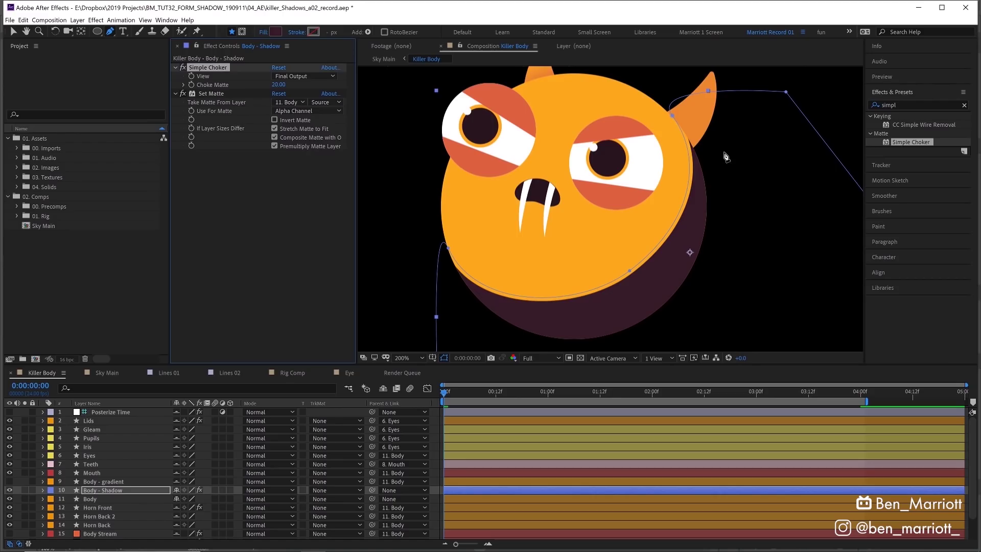
pyautogui.press('.')
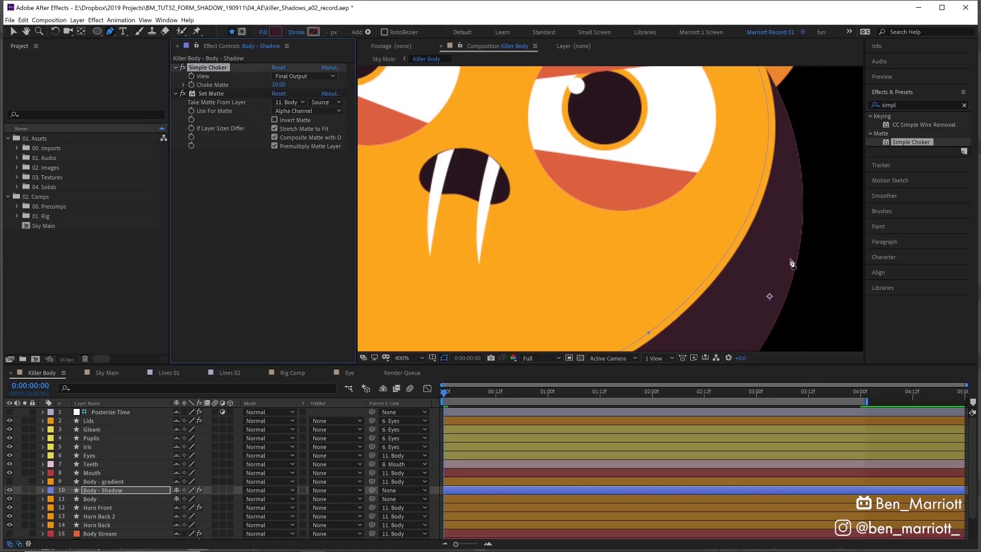
pyautogui.scroll(-4, 790, 263)
pyautogui.scroll(2, 620, 240)
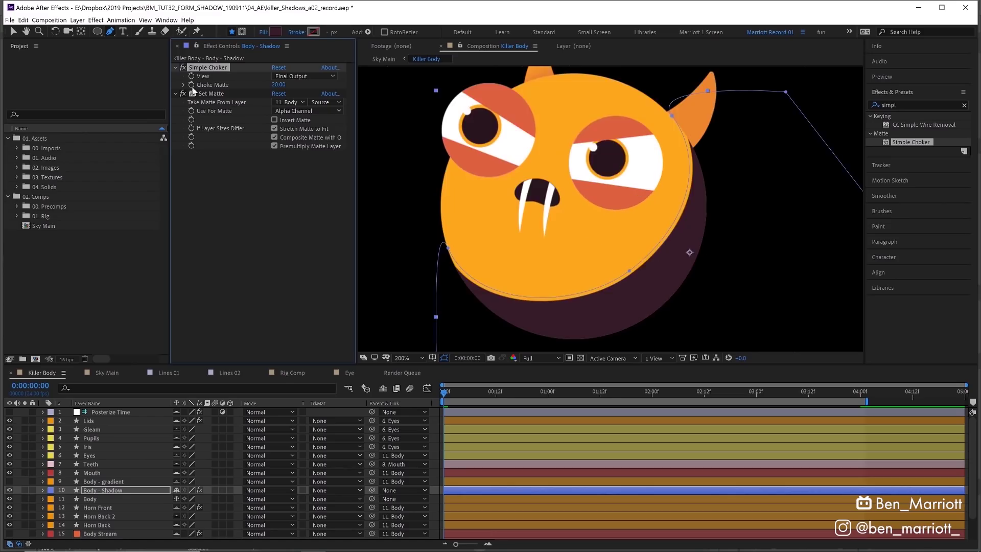
pyautogui.hotkey('ctrl', 'z')
pyautogui.press(',')
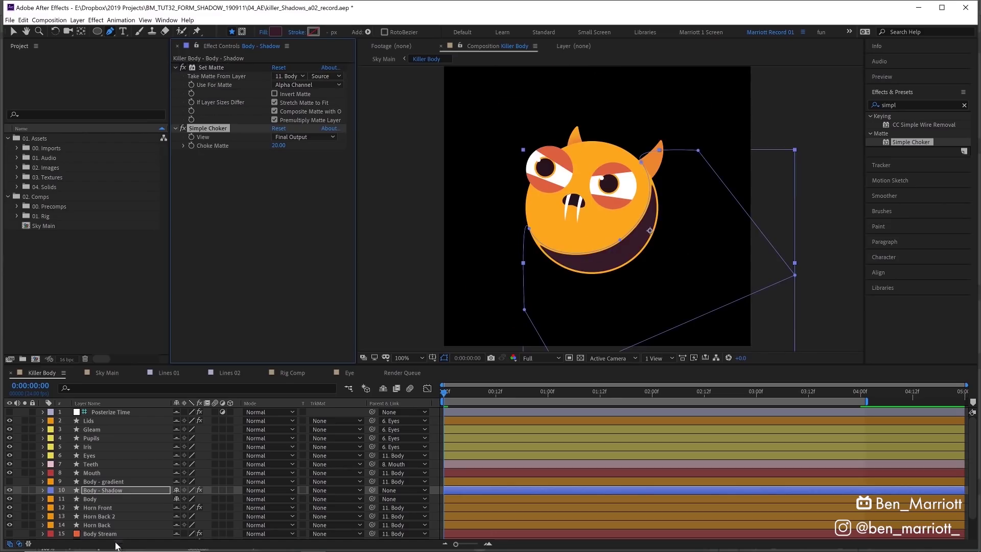
# Step: Nudge the Body layer so more shadow crescent shows, and add a pulled vertex on the shadow mask
pyautogui.click(94, 498)
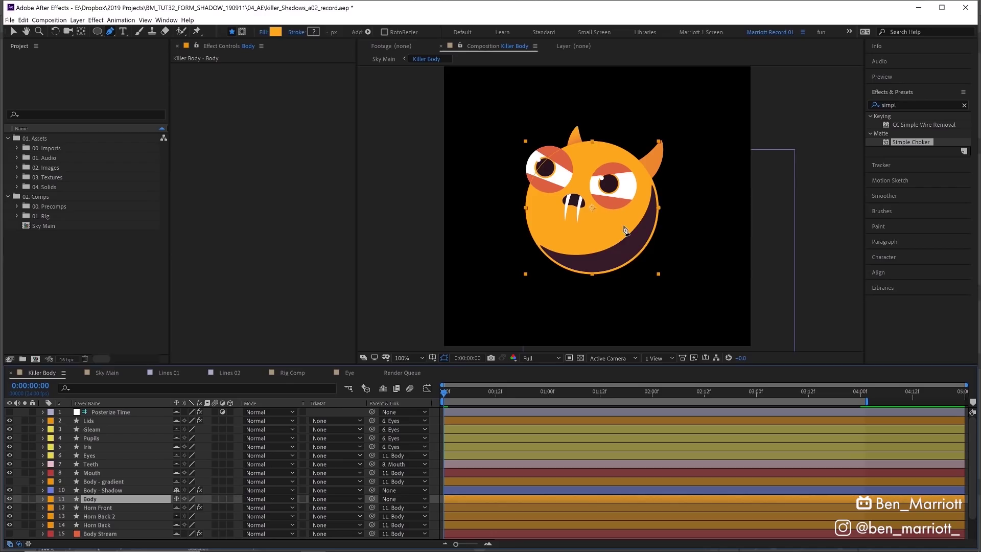
pyautogui.press('v')
pyautogui.moveTo(591, 207)
pyautogui.mouseDown()
pyautogui.moveTo(584, 203)
pyautogui.moveTo(616, 232)
pyautogui.moveTo(583, 209)
pyautogui.moveTo(600, 209)
pyautogui.moveTo(605, 198)
pyautogui.moveTo(582, 219)
pyautogui.moveTo(590, 201)
pyautogui.moveTo(626, 250)
pyautogui.moveTo(583, 209)
pyautogui.mouseUp()
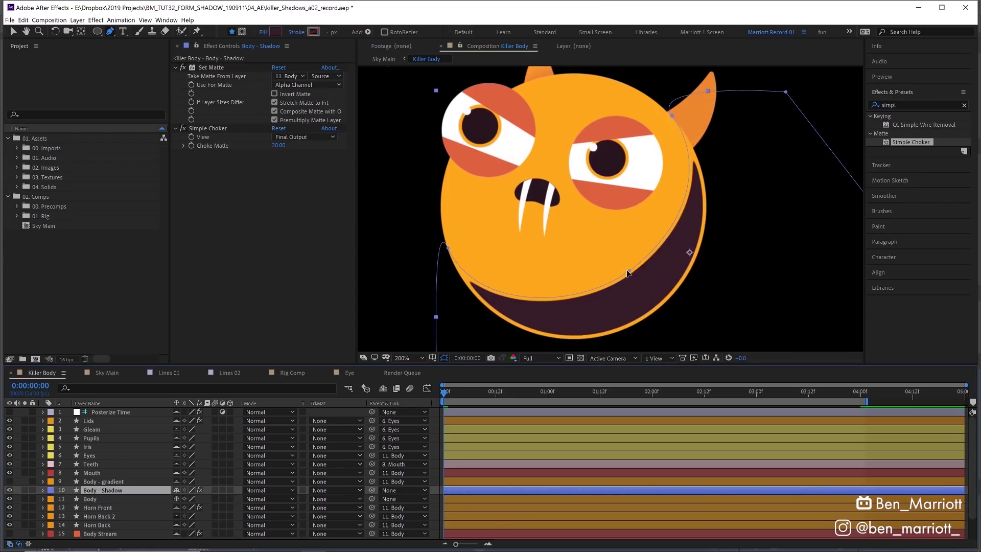
pyautogui.moveTo(627, 273); pyautogui.dragTo(635, 286)
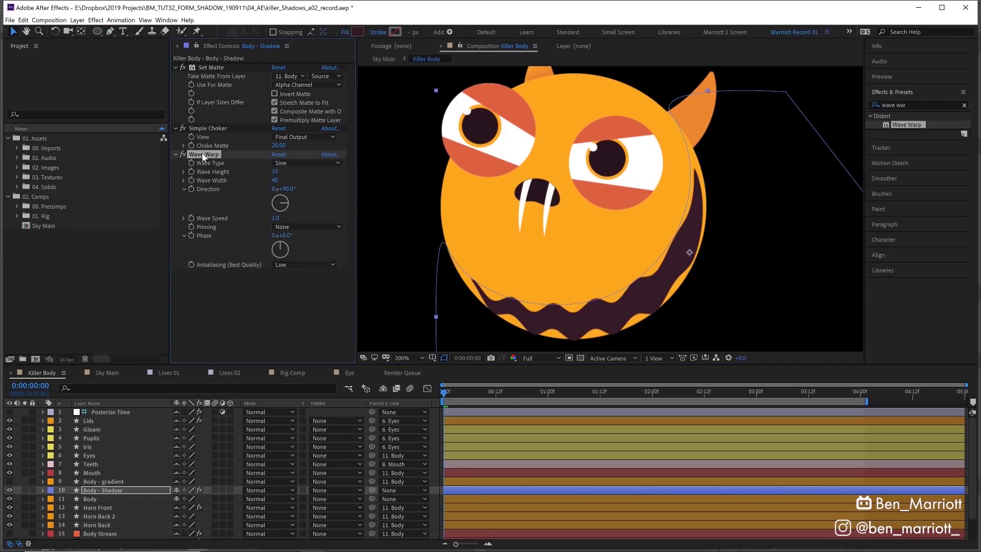
# Step: Move Wave Warp above Set Matte and set Direction 60°, Wave Height 5, Wave Width 80
pyautogui.moveTo(203, 156); pyautogui.dragTo(212, 68)
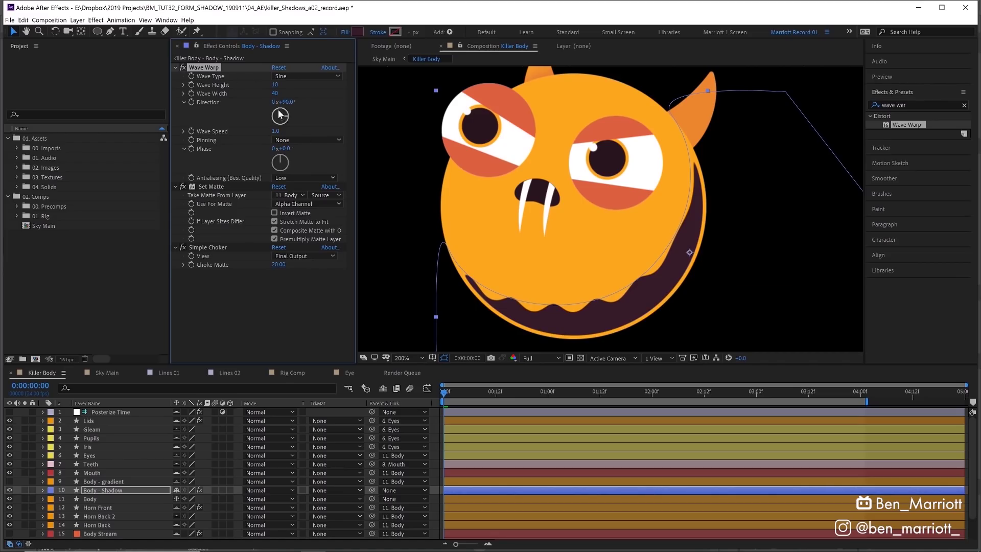
pyautogui.moveTo(287, 116); pyautogui.dragTo(289, 117)
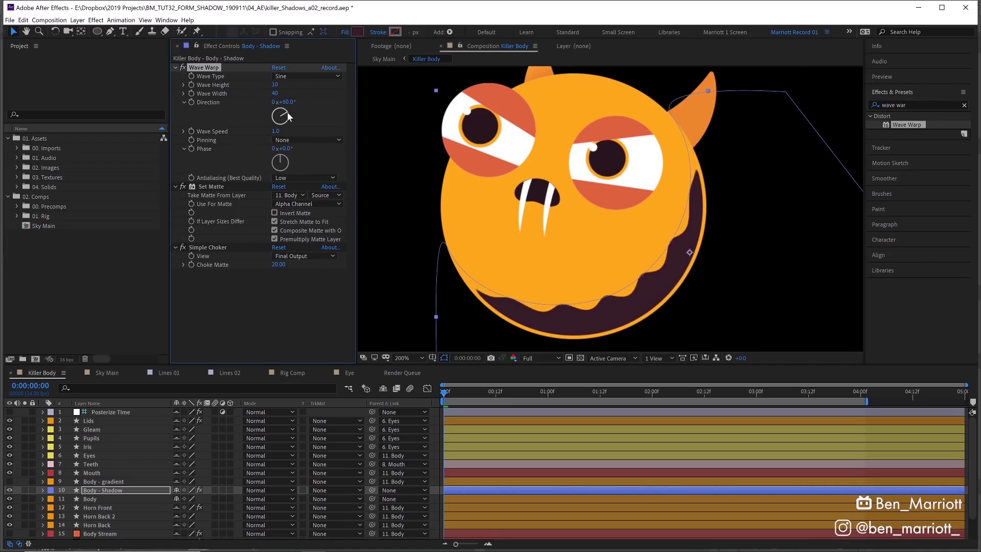
pyautogui.click(276, 84)
pyautogui.write('5')
pyautogui.press('KP_Enter')
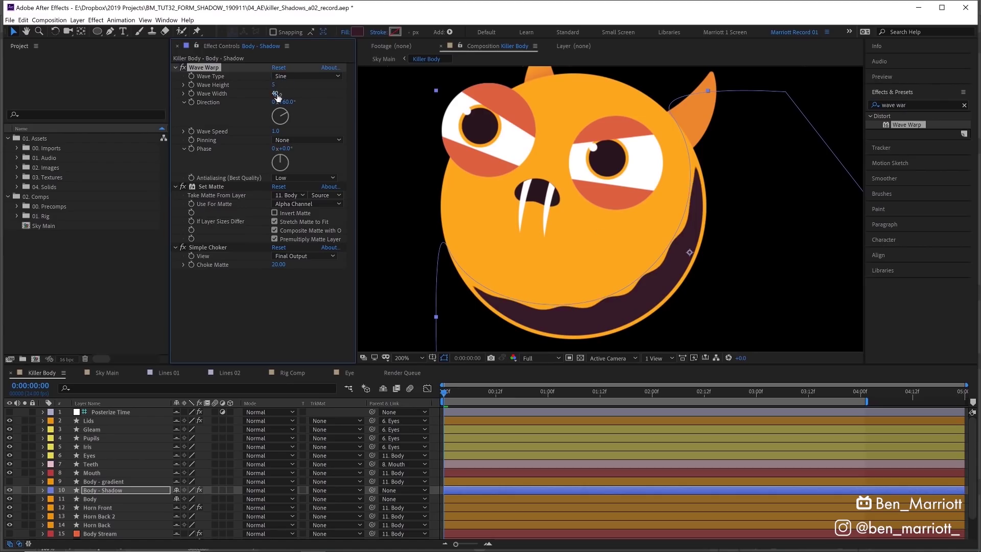
pyautogui.click(276, 93)
pyautogui.write('20')
pyautogui.press('KP_Enter')
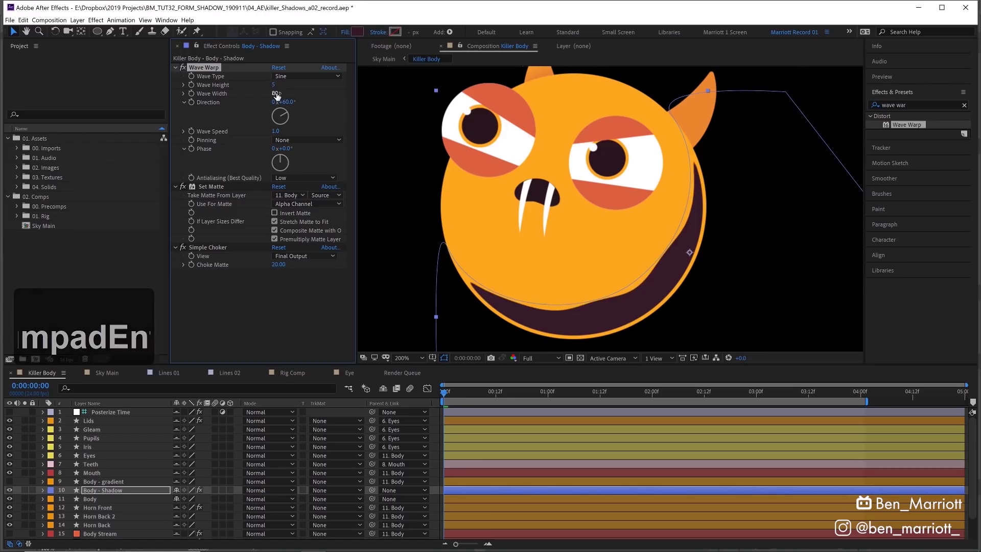
# Step: Set Wave Speed to 0.3 and preview the slower, gentler ripple
pyautogui.press('space')
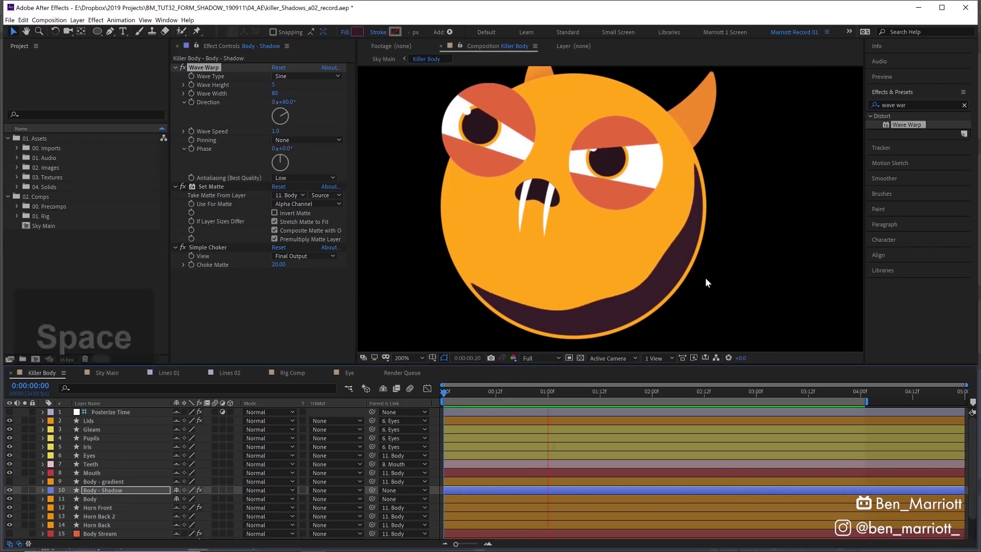
pyautogui.click(301, 151)
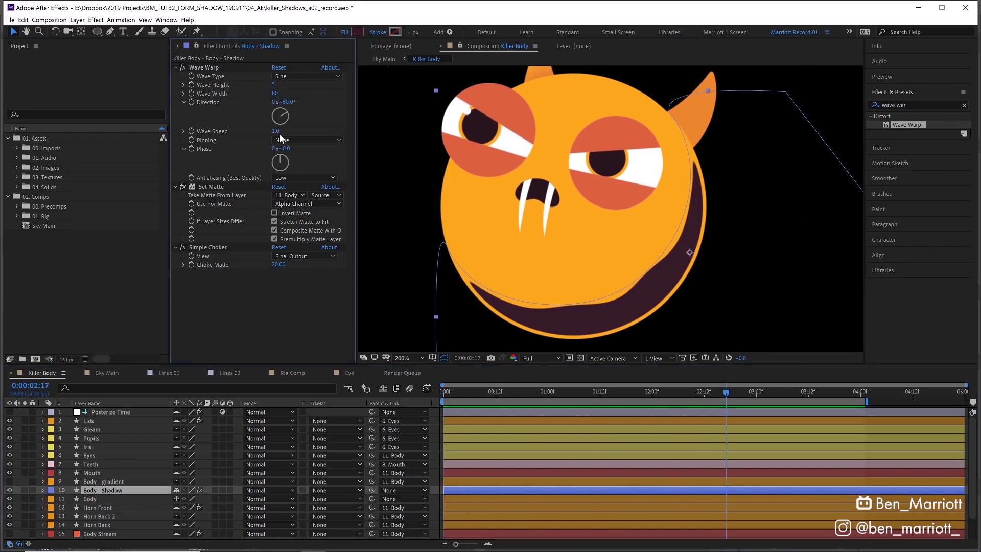
pyautogui.click(276, 131)
pyautogui.write('0.3')
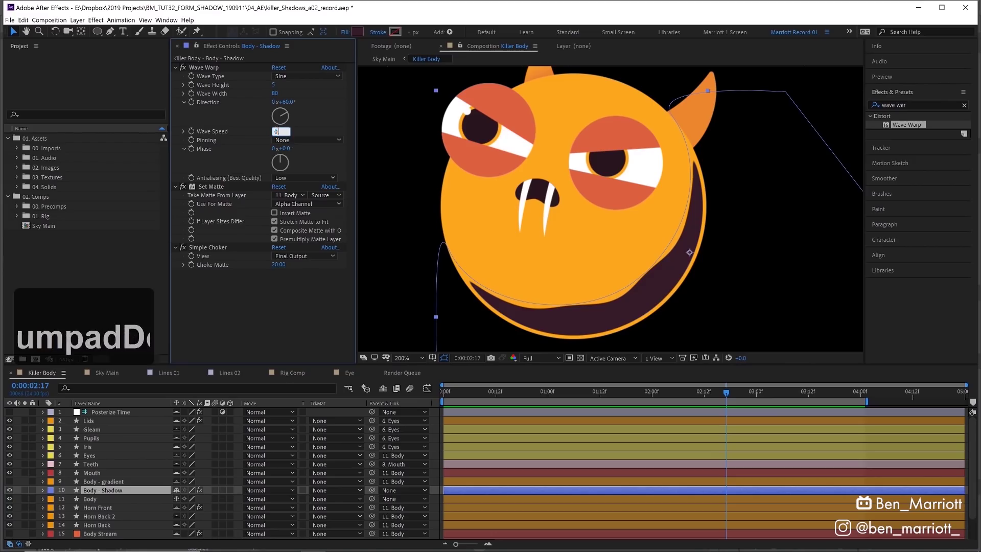
pyautogui.press('KP_Enter')
pyautogui.press('space')
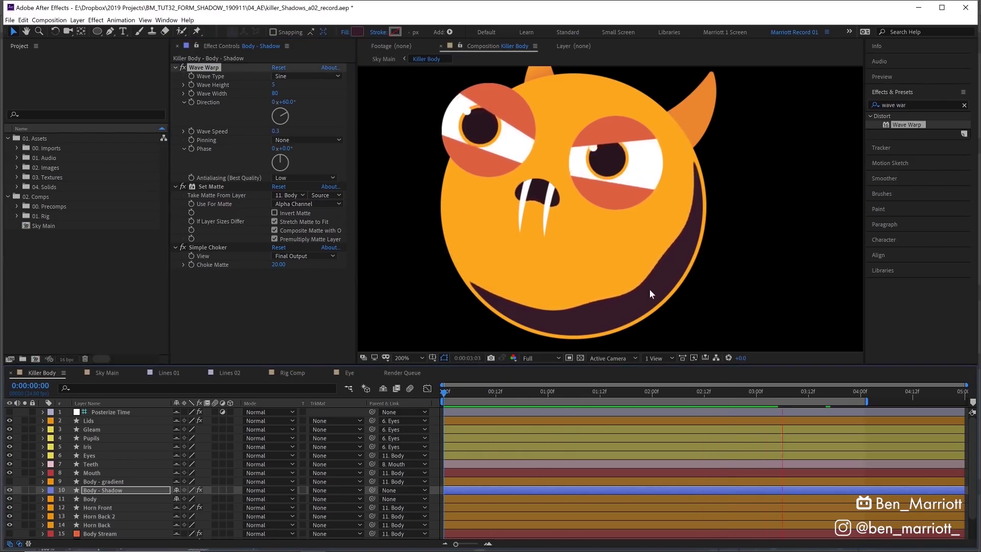
pyautogui.press('space')
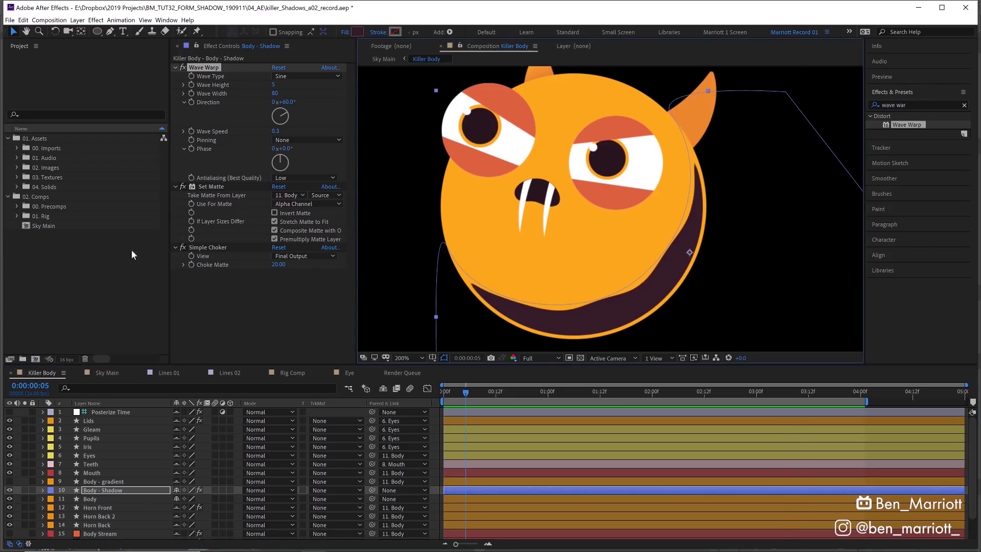
pyautogui.click(17, 216)
# Step: Open Rig Comp and briefly show then hide the Light source layer
pyautogui.doubleClick(59, 235)
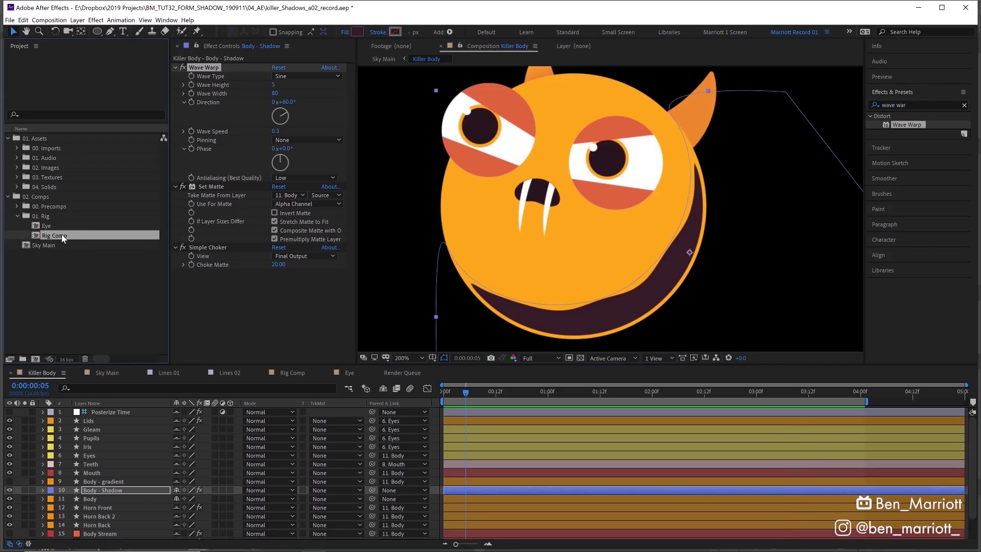
pyautogui.scroll(-3, 581, 304)
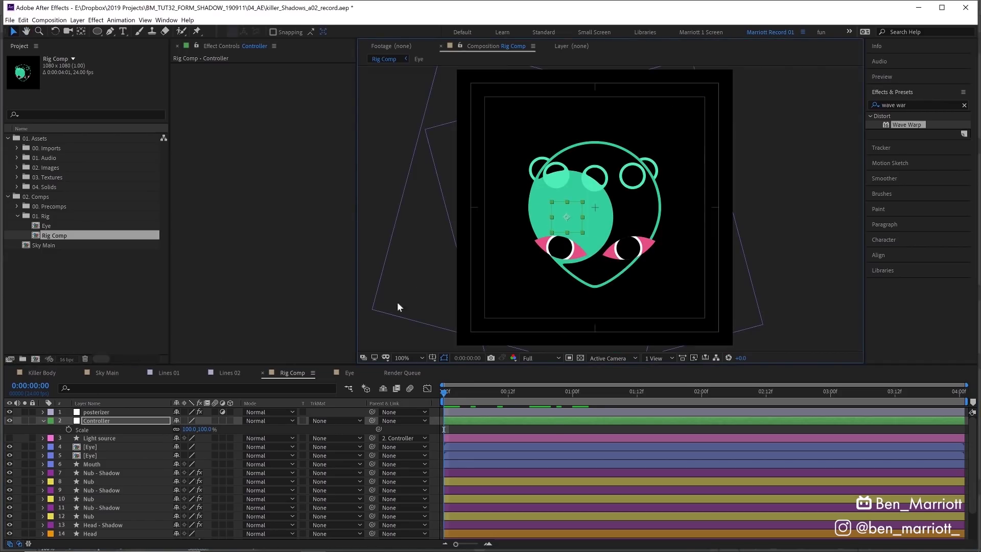
pyautogui.click(87, 438)
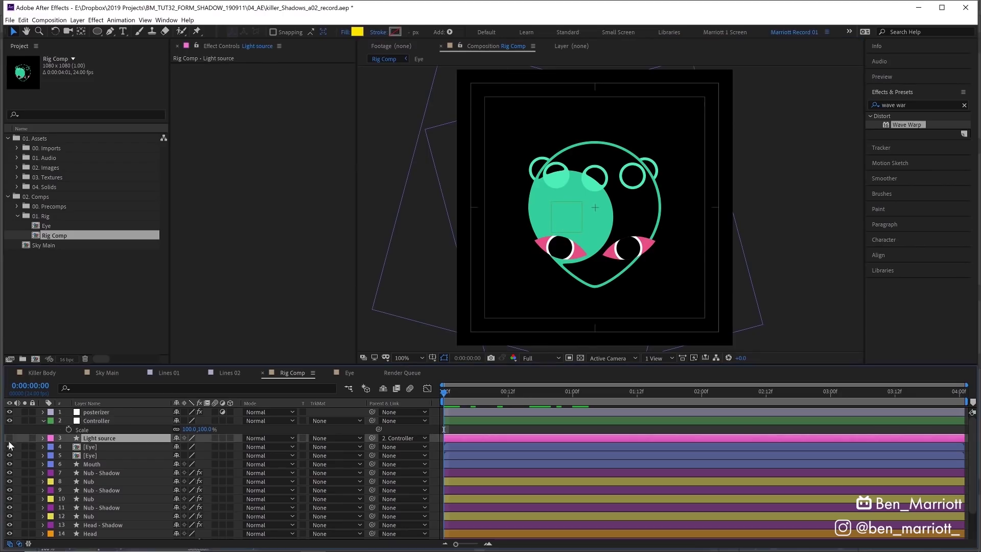
pyautogui.click(10, 438)
pyautogui.click(10, 438)
# Step: Drag the Controller around the head to shift its rounded shadows
pyautogui.click(93, 419)
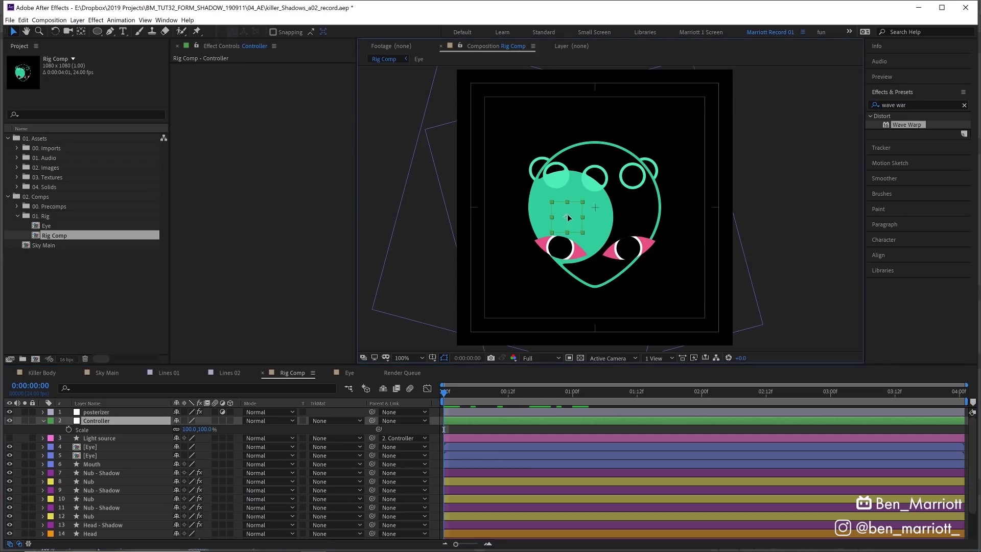
pyautogui.moveTo(582, 220)
pyautogui.mouseDown()
pyautogui.moveTo(592, 207)
pyautogui.moveTo(663, 205)
pyautogui.moveTo(582, 271)
pyautogui.moveTo(526, 206)
pyautogui.moveTo(606, 238)
pyautogui.mouseUp()
pyautogui.press('.')
pyautogui.press('.')
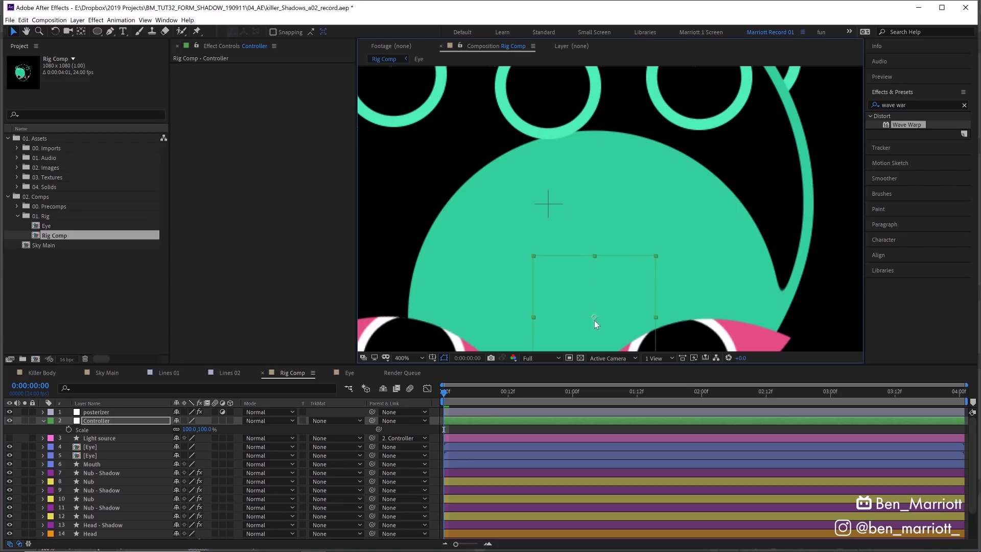
pyautogui.moveTo(593, 320); pyautogui.dragTo(582, 296)
pyautogui.press('space')
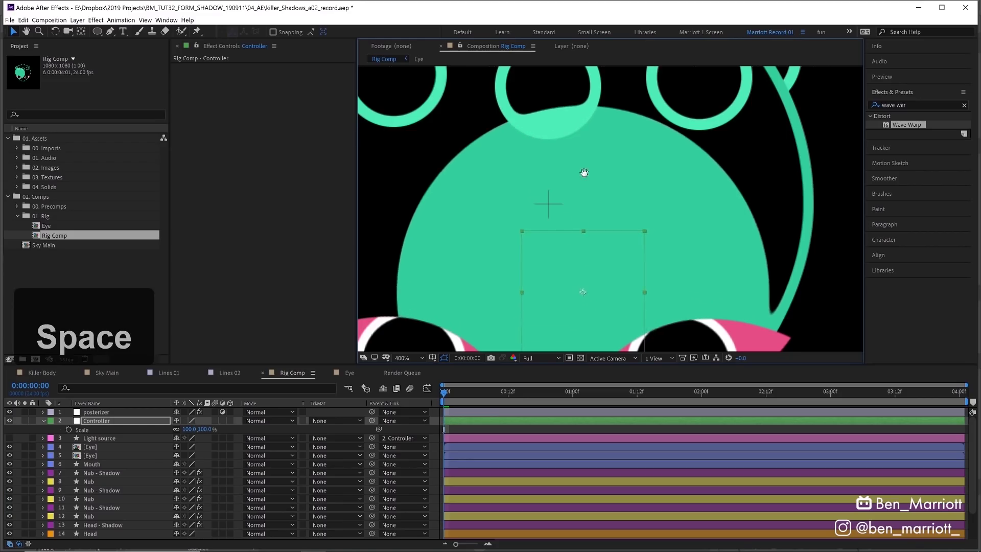
pyautogui.moveTo(584, 172); pyautogui.dragTo(599, 237)
pyautogui.moveTo(596, 315)
pyautogui.mouseDown()
pyautogui.moveTo(574, 285)
pyautogui.moveTo(477, 256)
pyautogui.mouseUp()
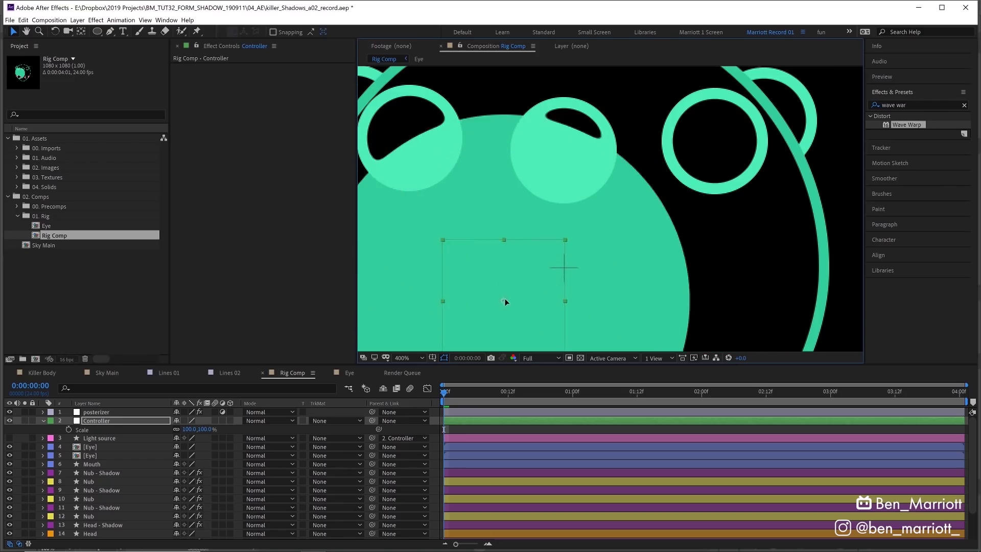
pyautogui.scroll(-3, 507, 205)
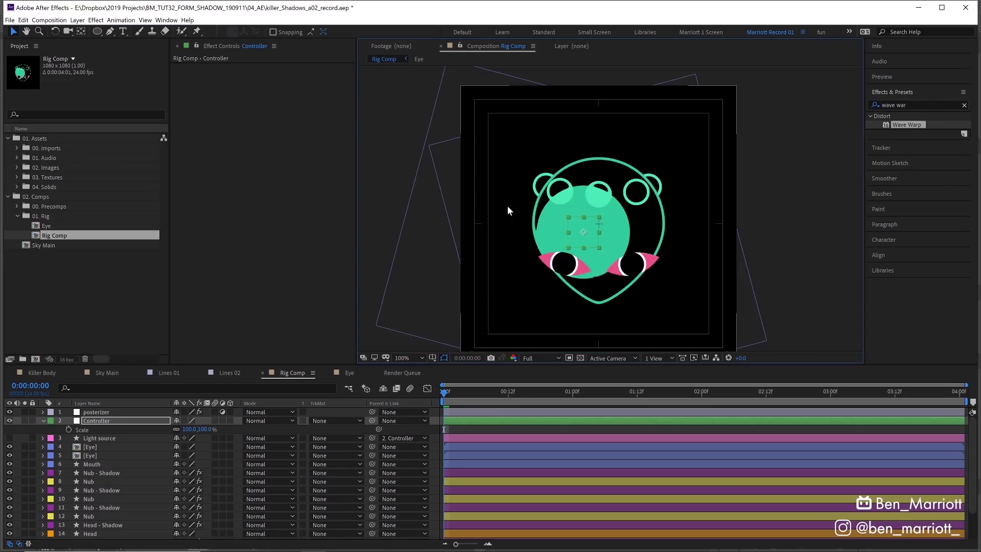
pyautogui.scroll(2, 524, 225)
# Step: Review Nub - Shadow's effects and scale the Controller to 213%
pyautogui.click(115, 473)
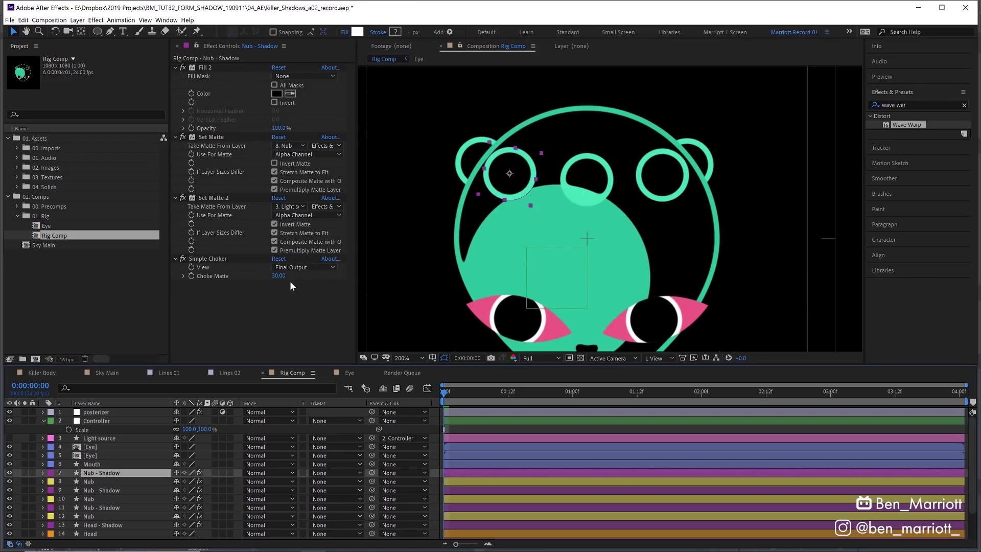
pyautogui.moveTo(190, 429); pyautogui.dragTo(160, 428)
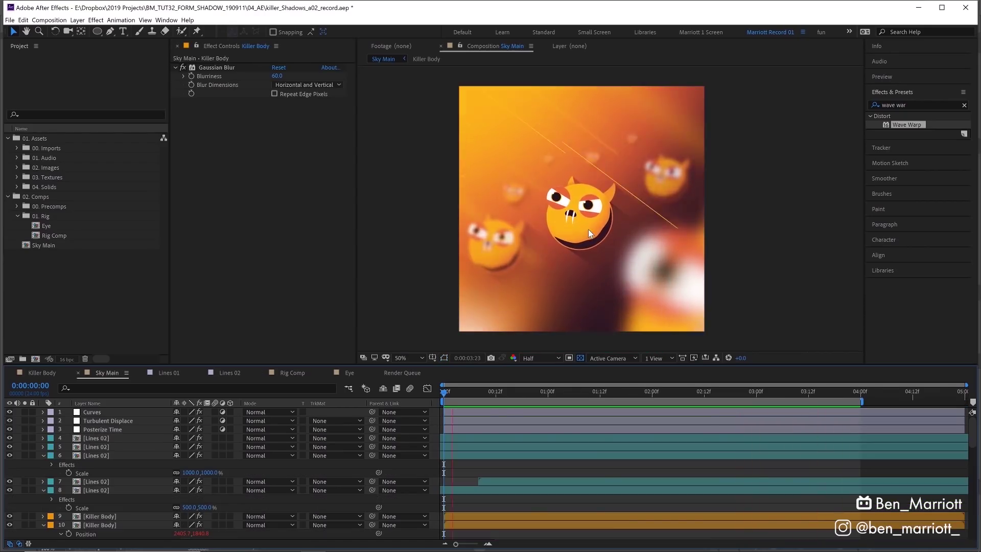